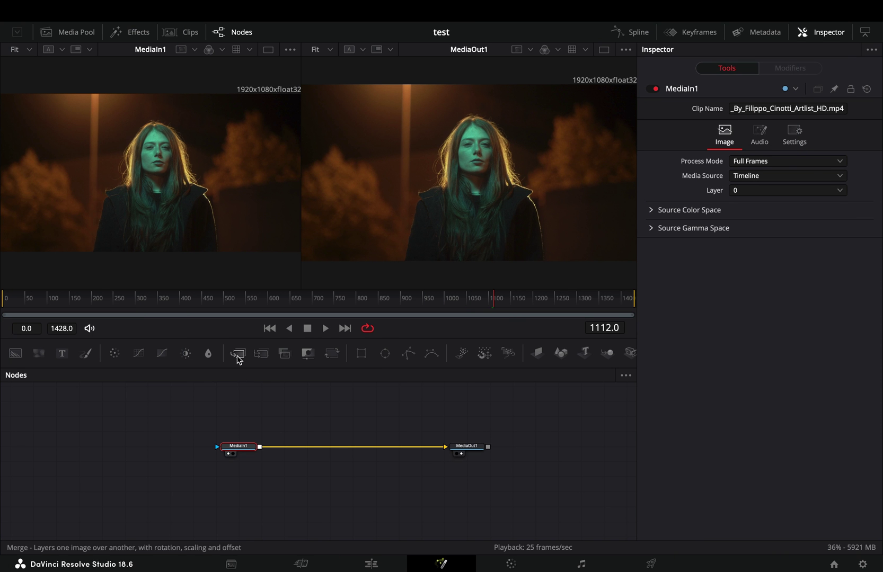
Insert Merge1 before MediaOut1 and add a TimeStretcher1 node from MediaIn1, shown in the viewer
left_click(239, 355)
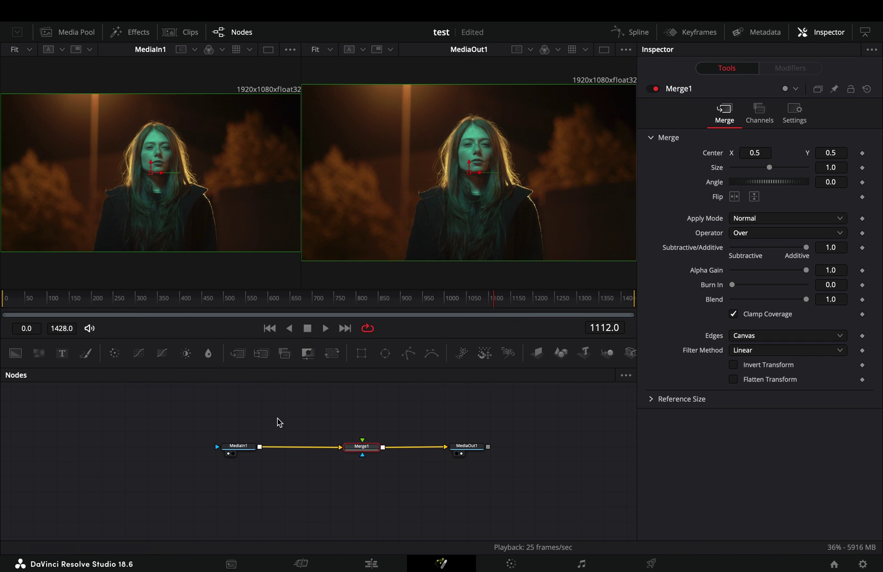
key("shift+space")
type("time")
key("Down")
key("Down")
key("Down")
key("Return")
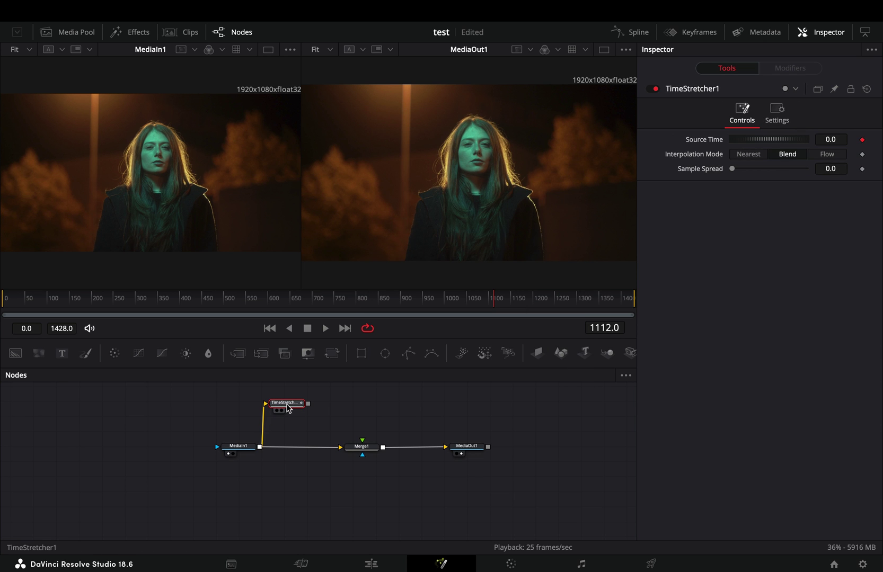
key("1")
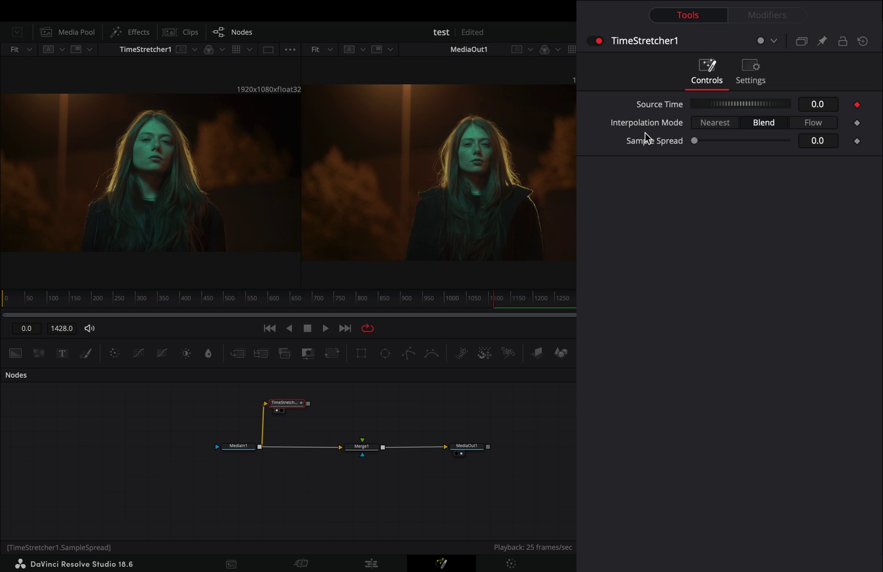
Drive Source Time with a Perturb1 modifier and give its Value a 'time' expression
right_click(661, 108)
mouse_move(740, 188)
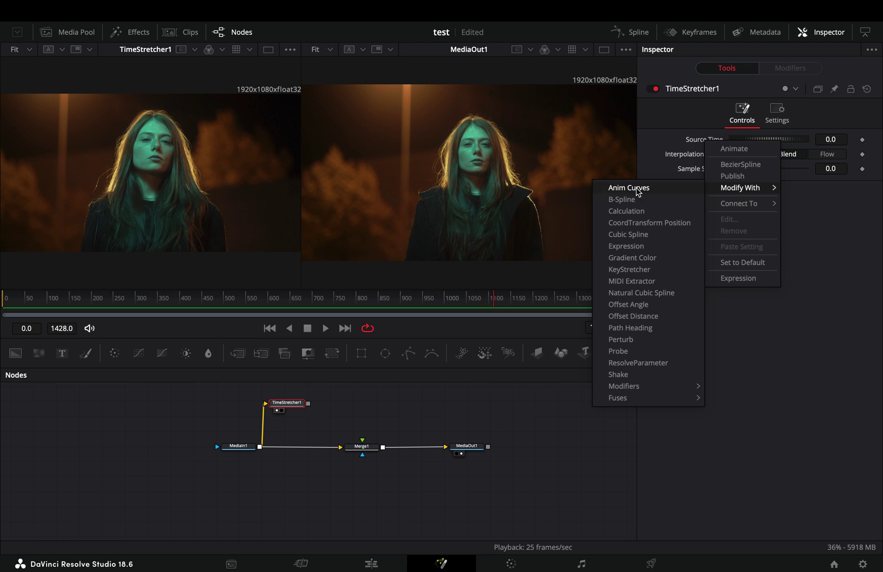
left_click(634, 339)
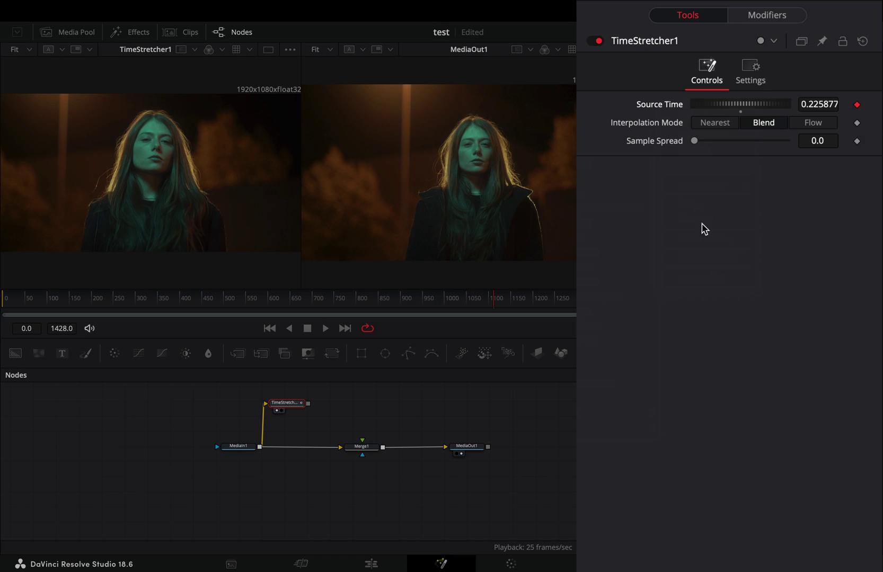
left_click(782, 23)
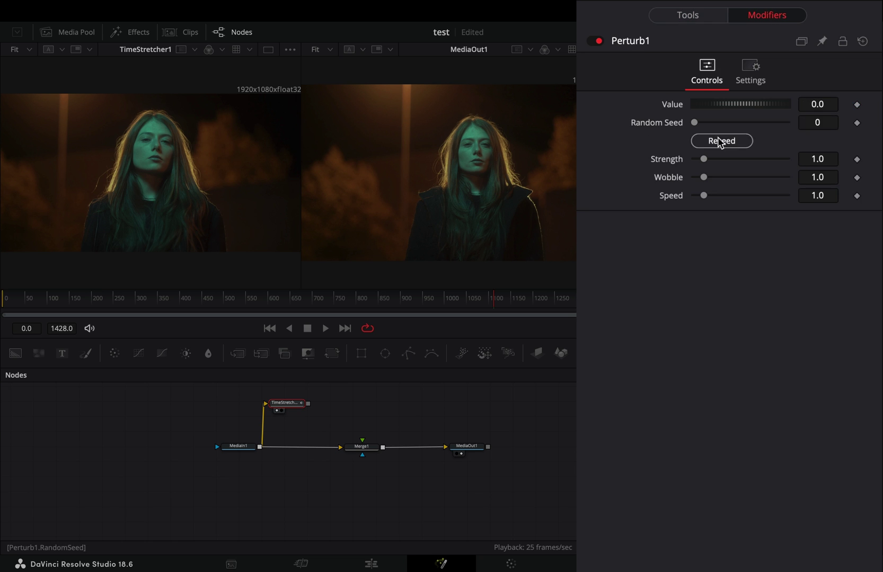
right_click(676, 112)
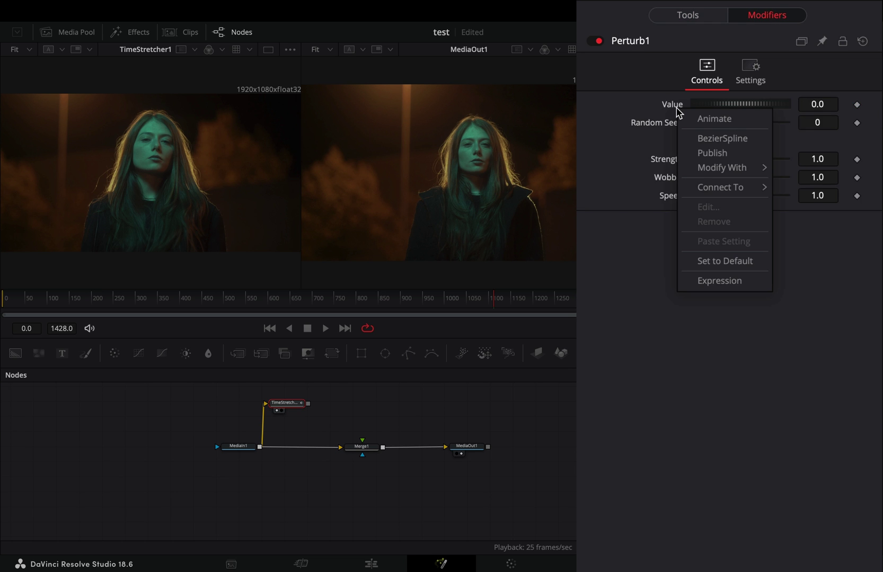
left_click(715, 280)
type("time")
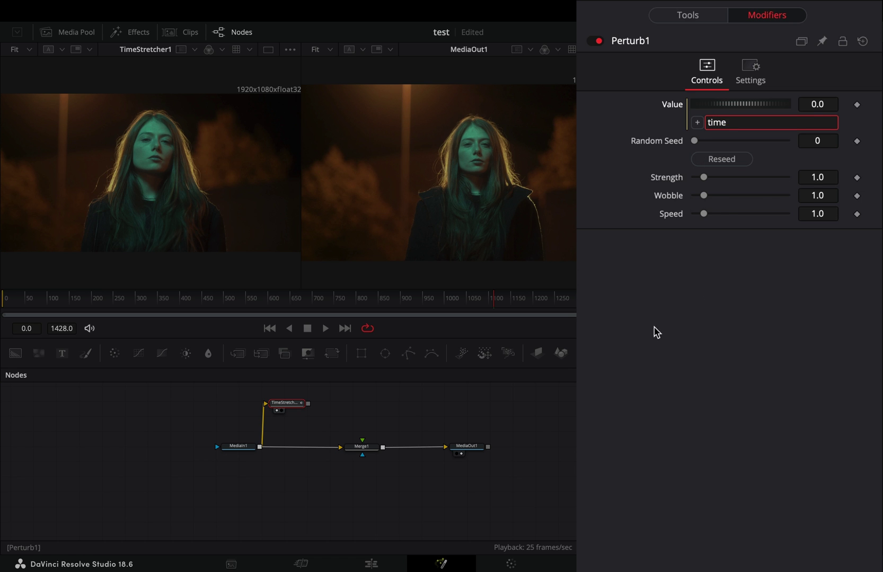
Raise Perturb1 Wobble to 8.64 and Speed to 8.98, and drive Strength with a Shake modifier
left_click_drag(703, 195, 759, 198)
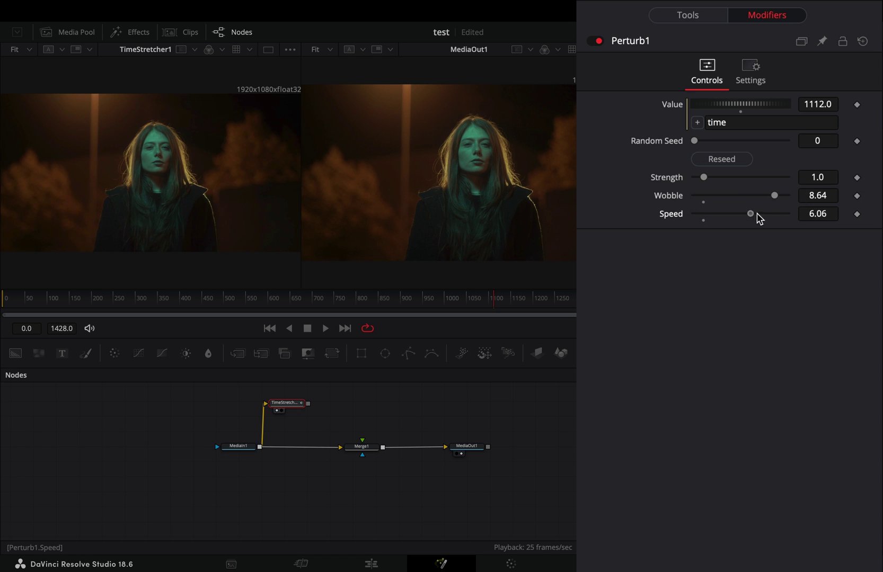
right_click(668, 181)
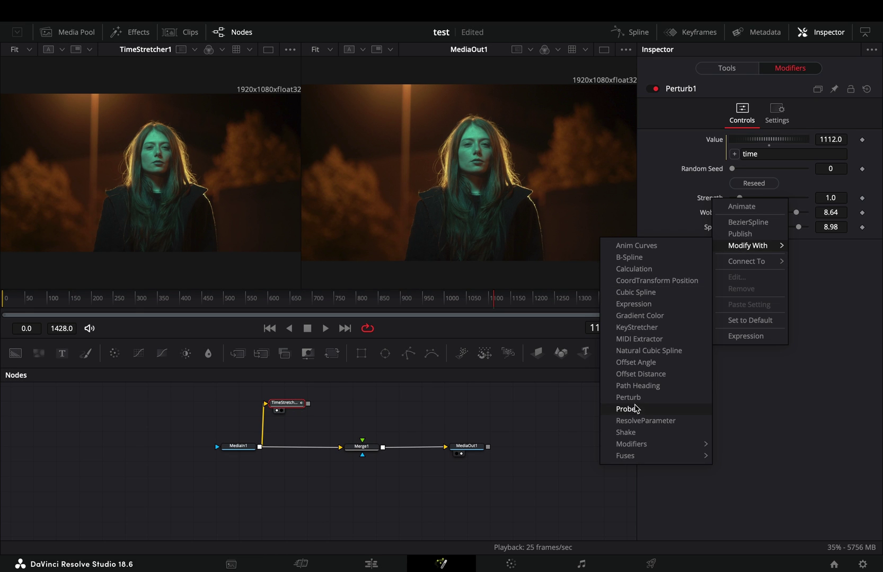
left_click(626, 432)
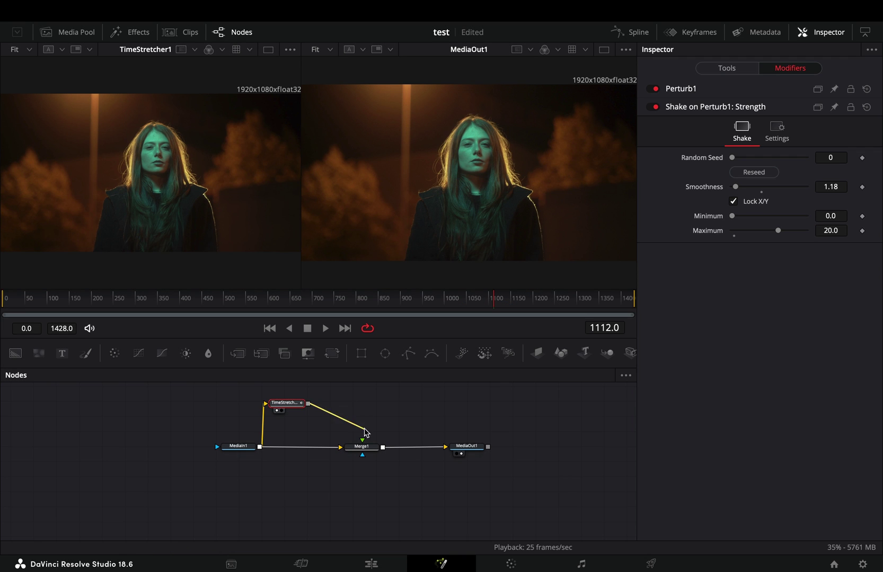
Set Merge1's Apply Mode to Screen and play back to preview the ghosted time echo
left_click(364, 449)
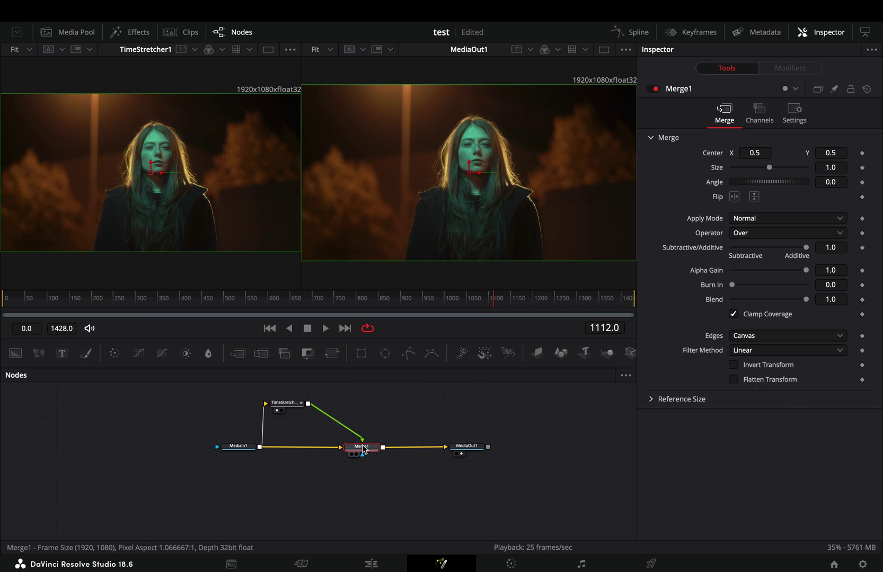
left_click(759, 209)
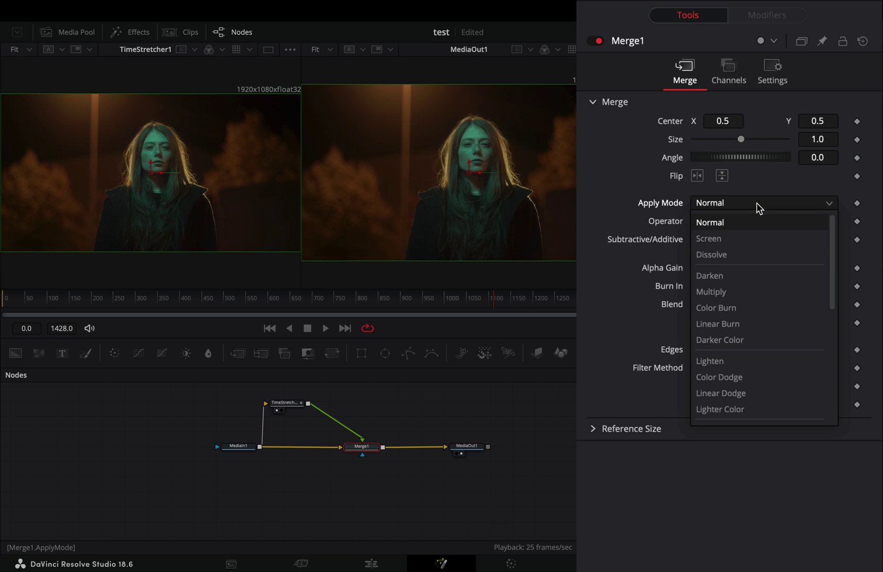
left_click(719, 241)
key("space")
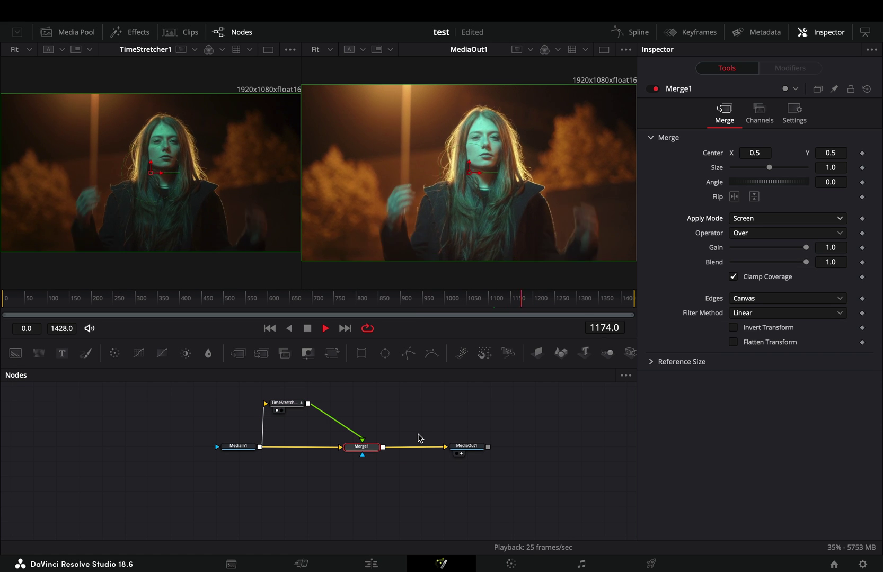
key("space")
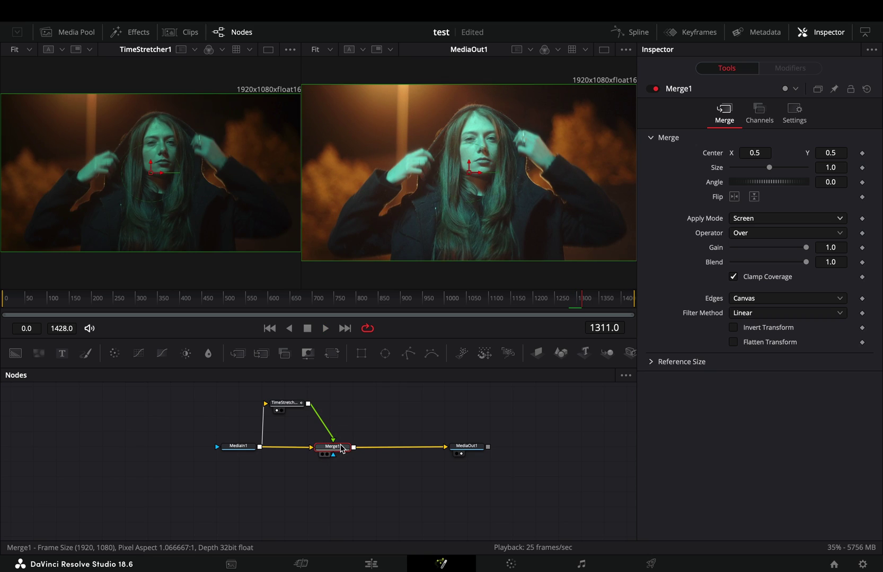